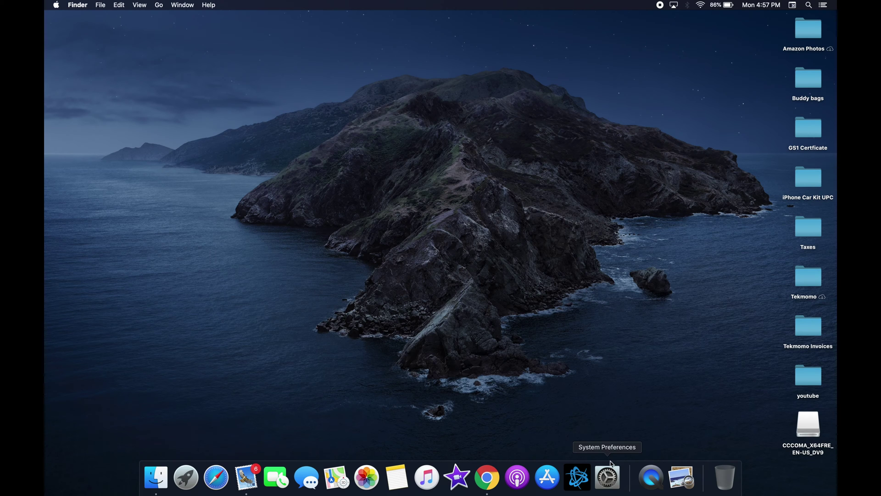
Step: Open System Preferences from the Dock and go to the Keyboard settings
left_click(607, 477)
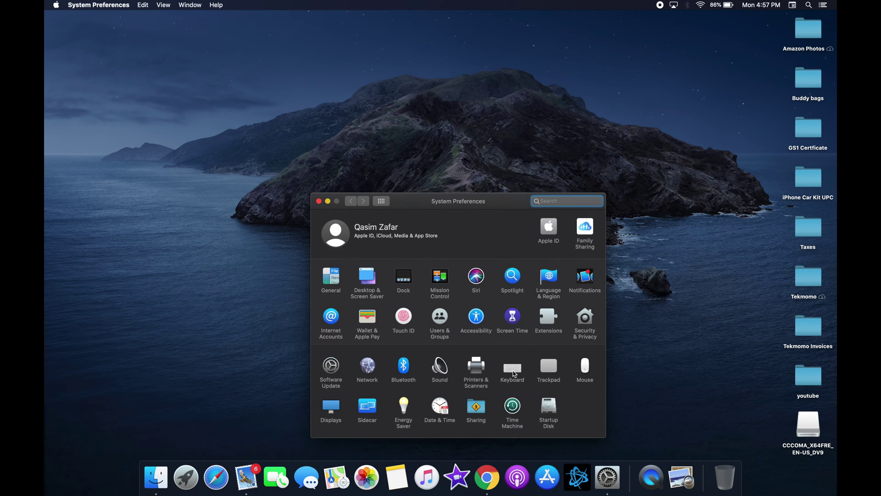
left_click(513, 373)
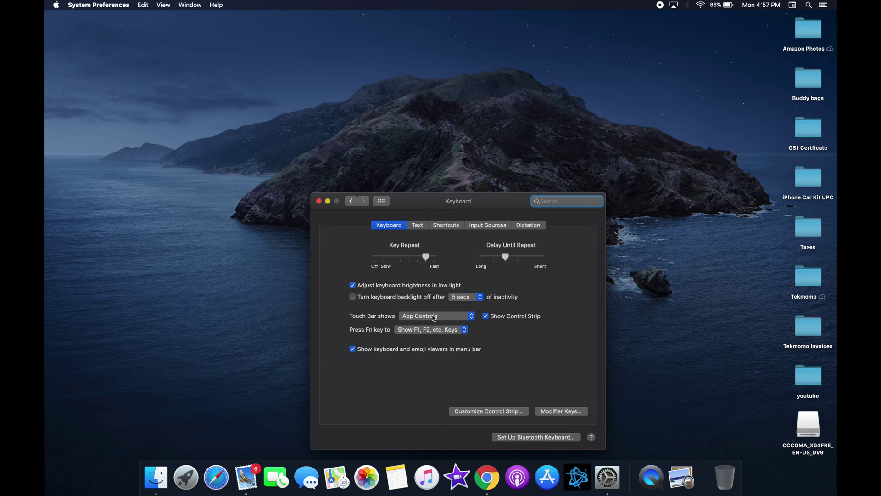
Step: List the 'Touch Bar shows' choices, currently set to App Controls
left_click(466, 318)
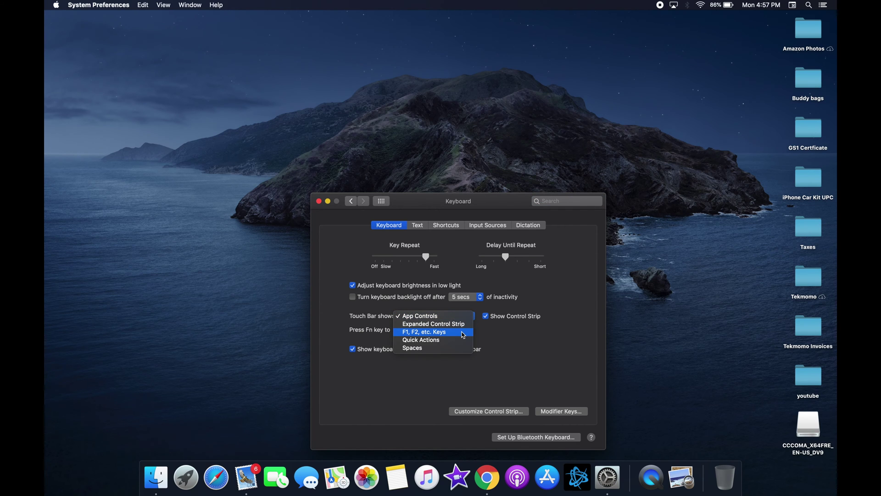